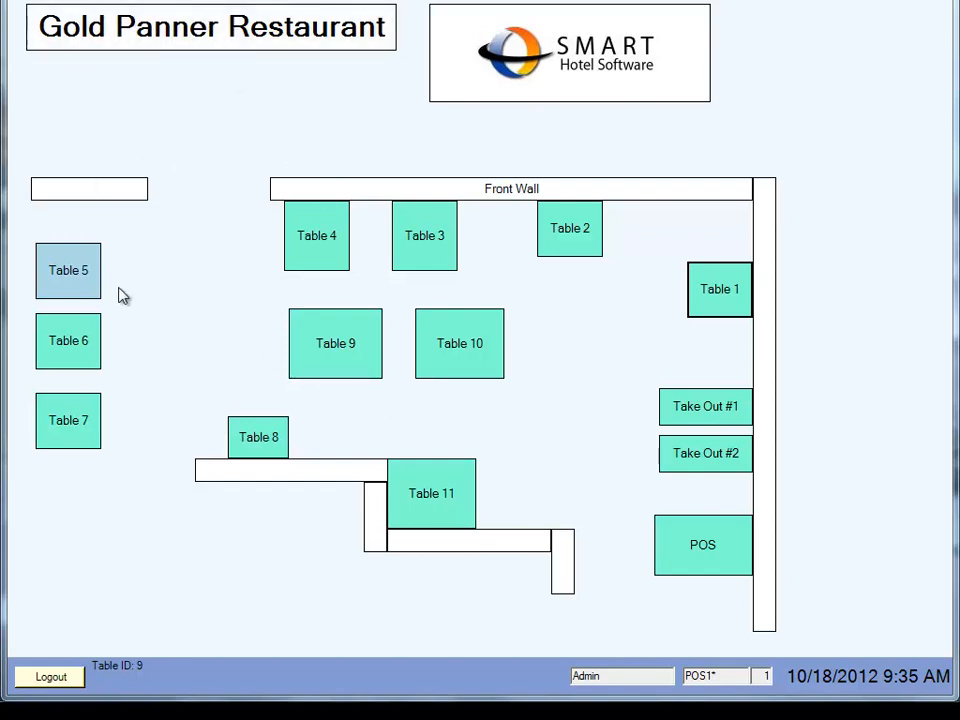
Step: Open Table 9's order and add a Gold Panner traditional breakfast for cover 1
mouse_move(61, 286)
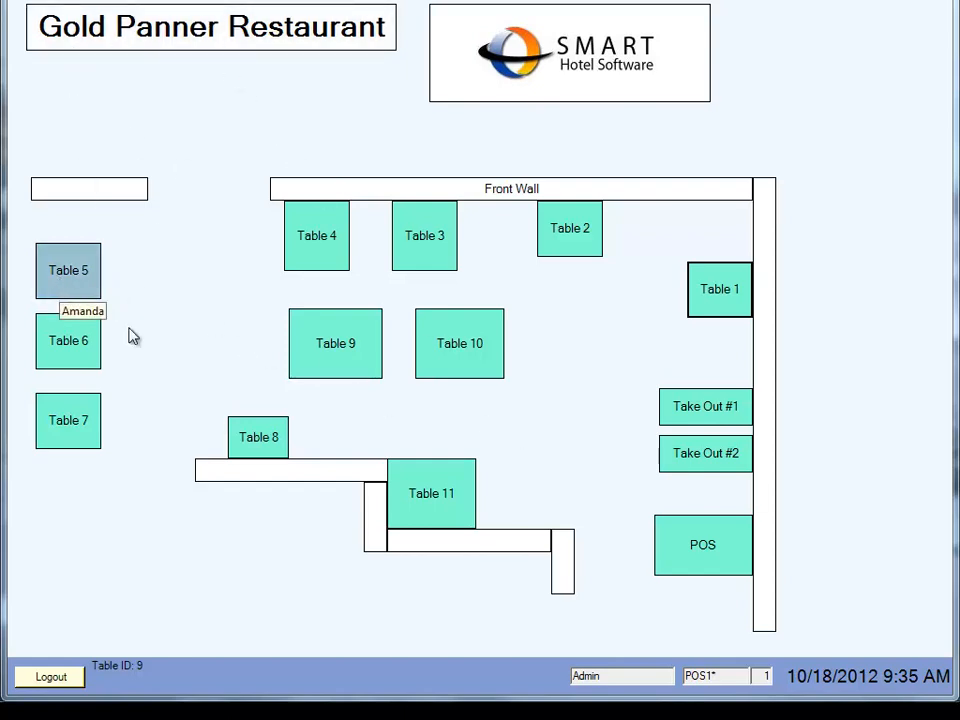
left_click(338, 347)
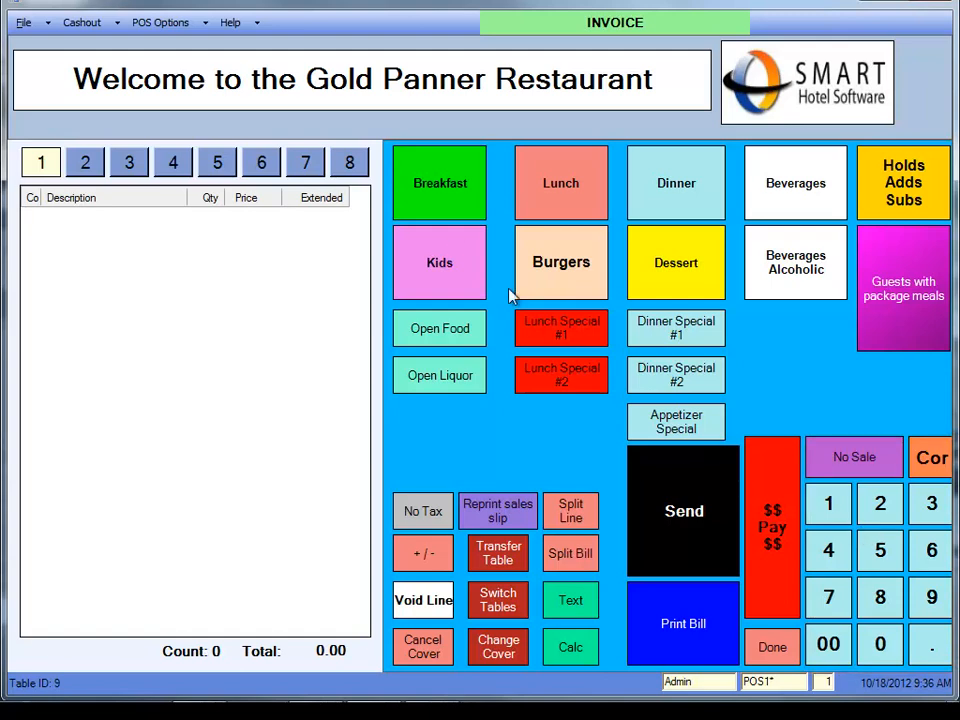
left_click(422, 186)
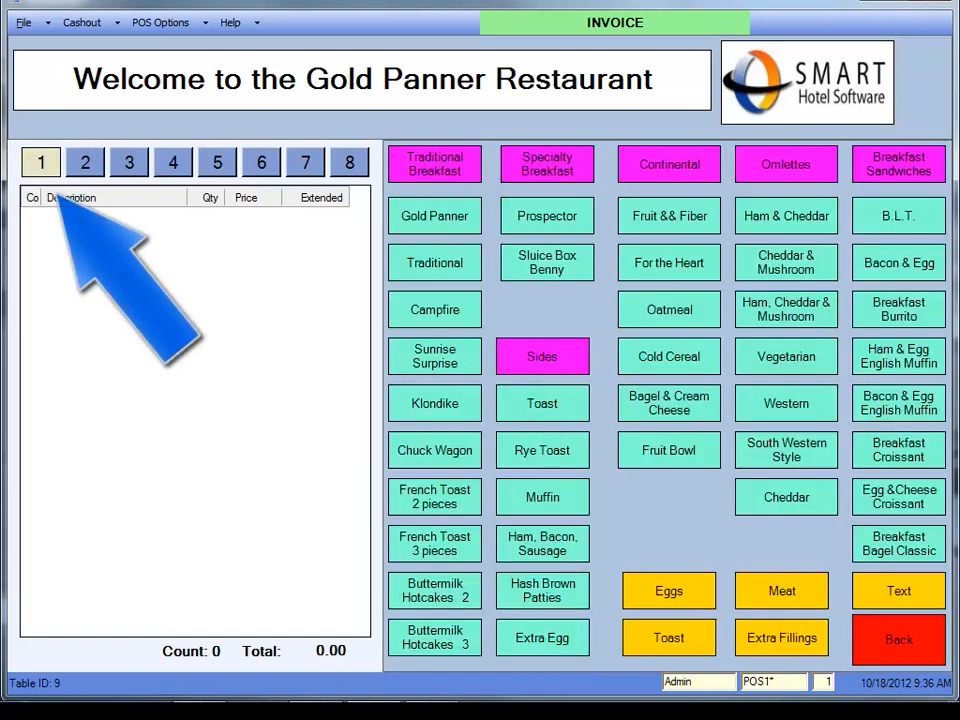
left_click(436, 220)
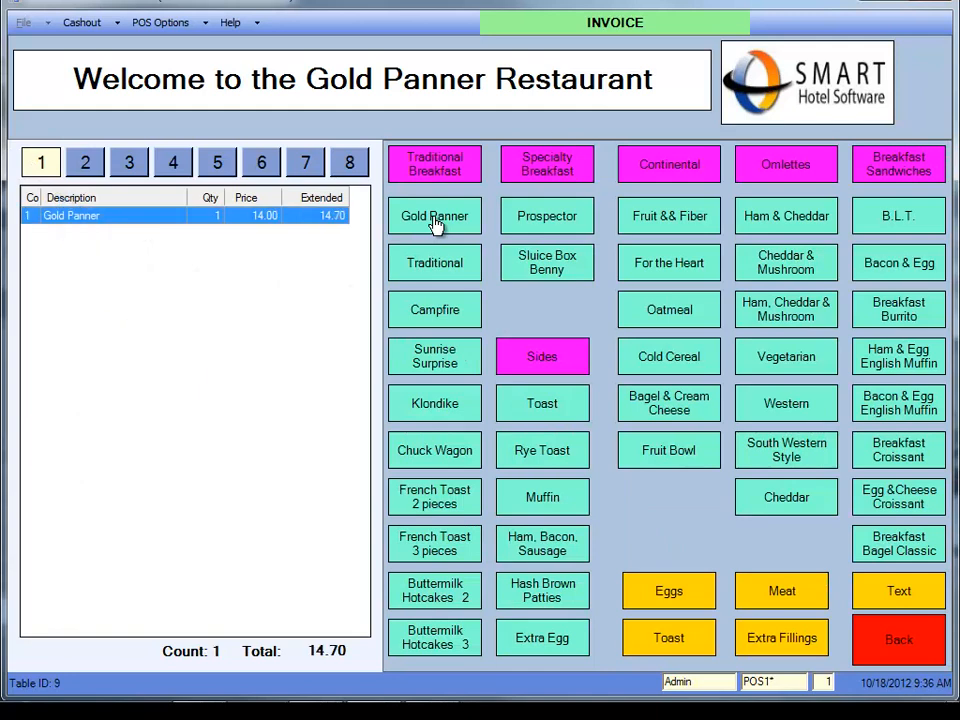
Step: Specify scrambled eggs, bacon and brown toast for cover 1's Gold Panner breakfast
left_click(676, 598)
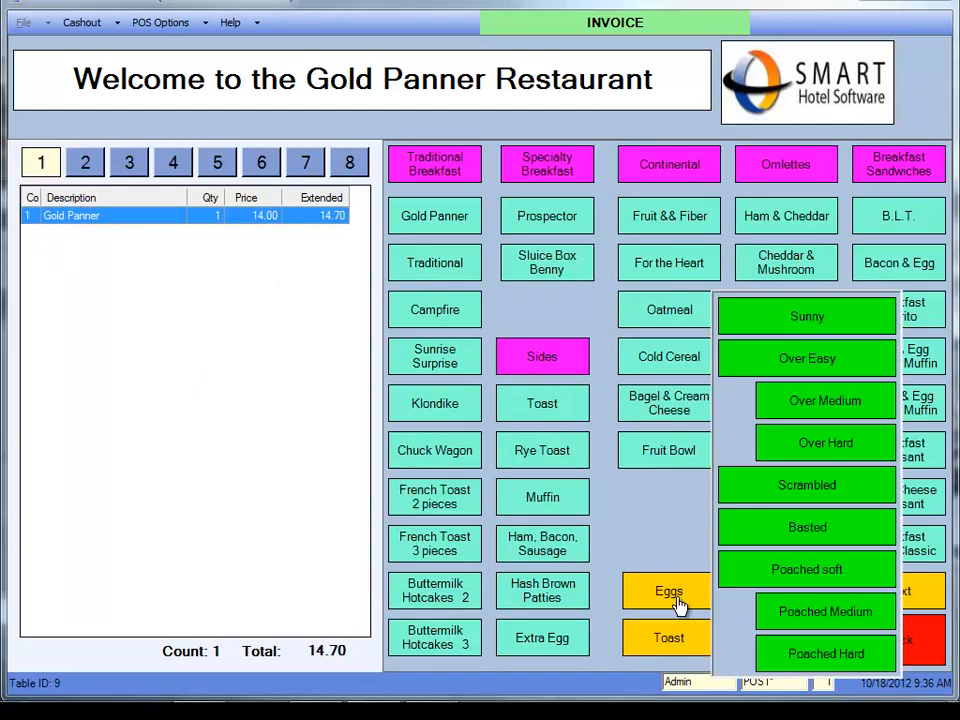
left_click(803, 493)
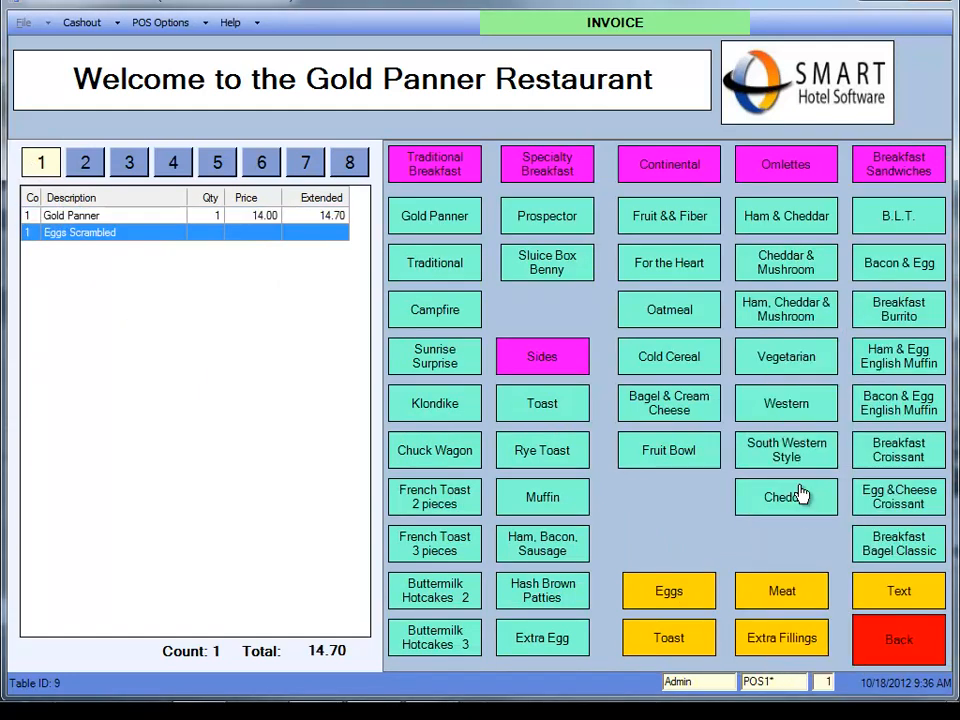
left_click(778, 598)
left_click(872, 568)
left_click(663, 640)
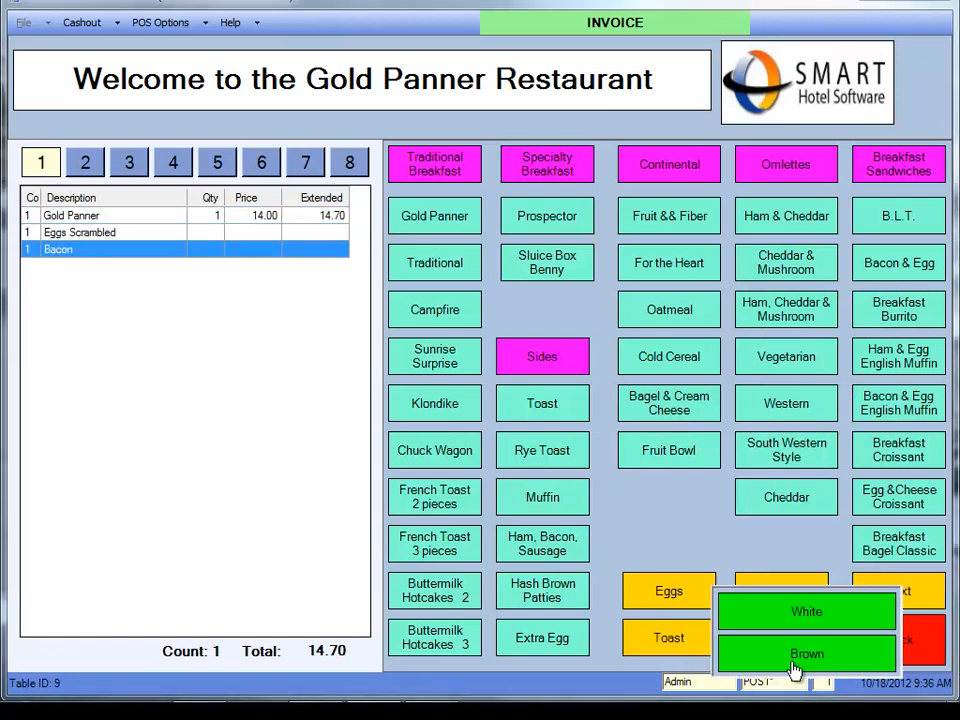
left_click(825, 662)
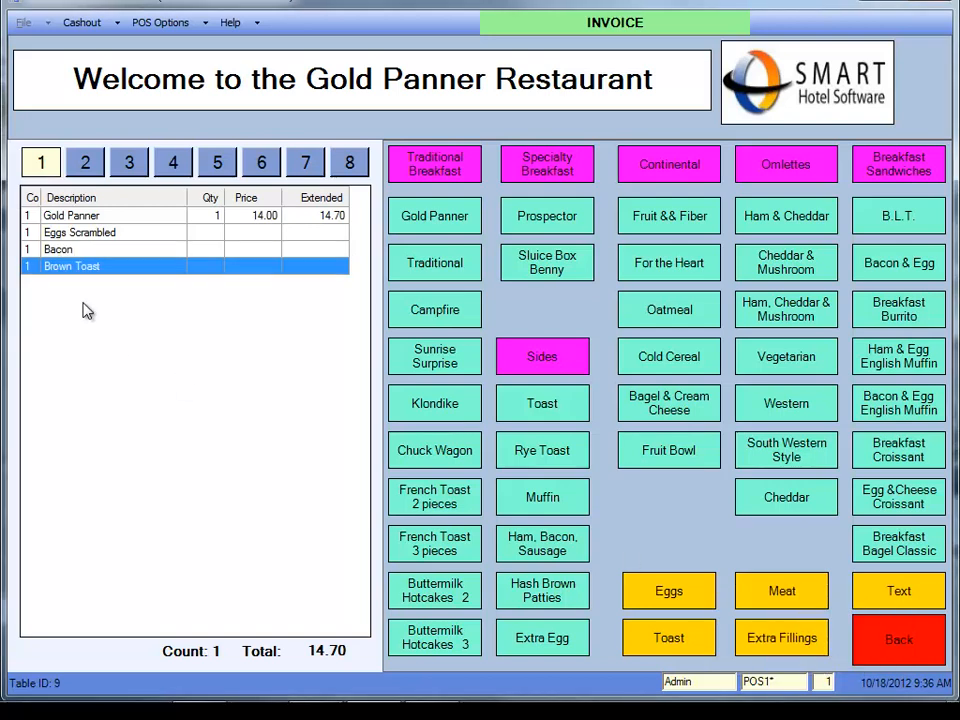
Step: Add a Prospector breakfast for cover 2, cooked medium rare, with eggs over easy and brown toast
left_click(87, 165)
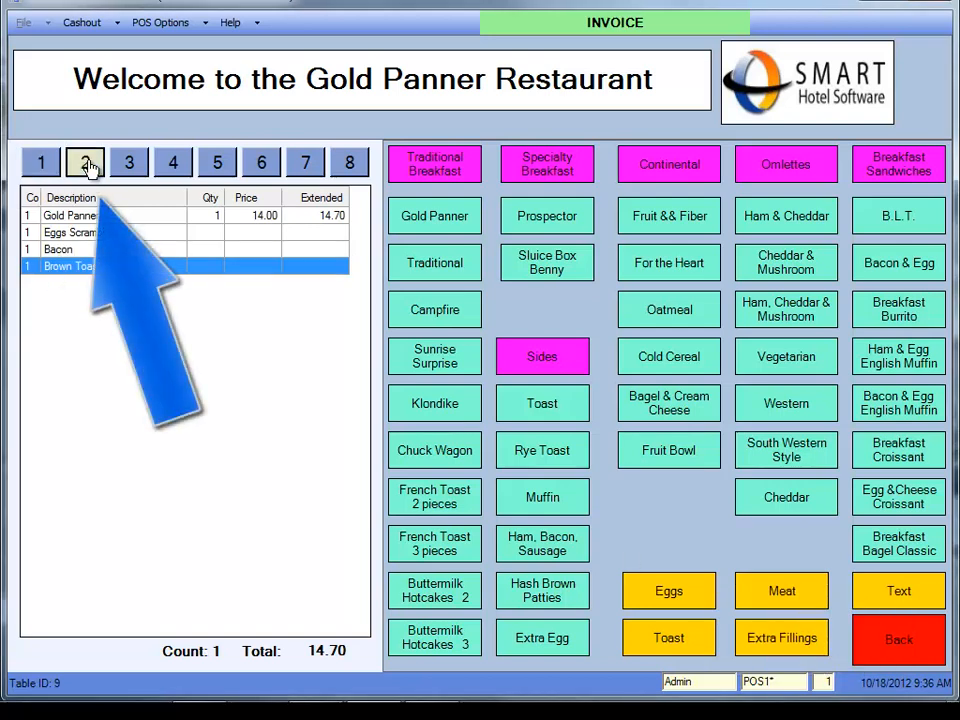
left_click(533, 222)
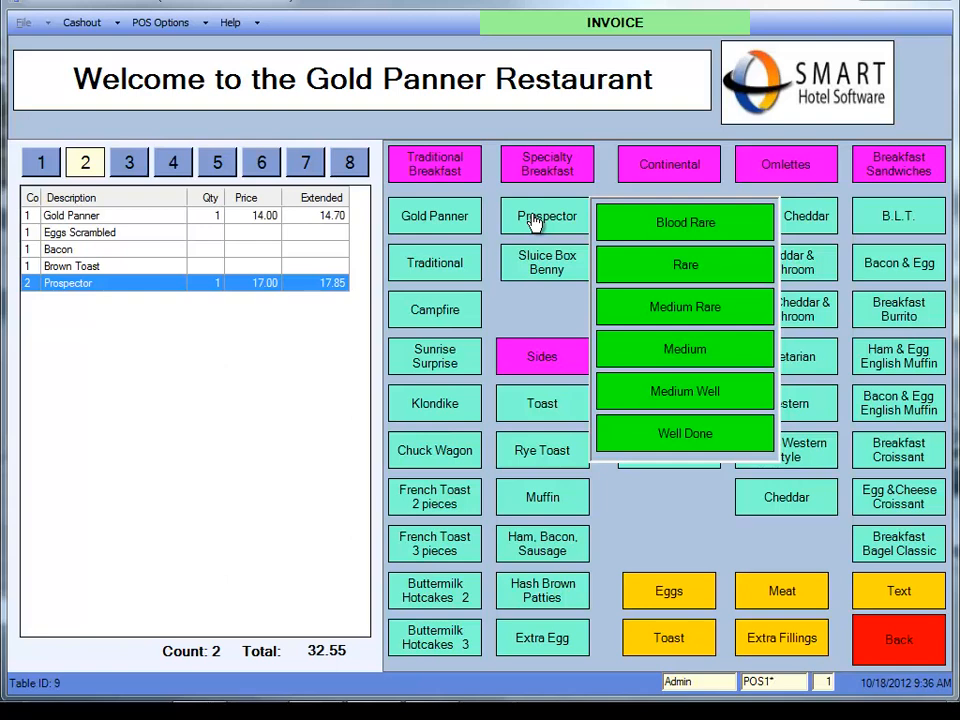
left_click(694, 311)
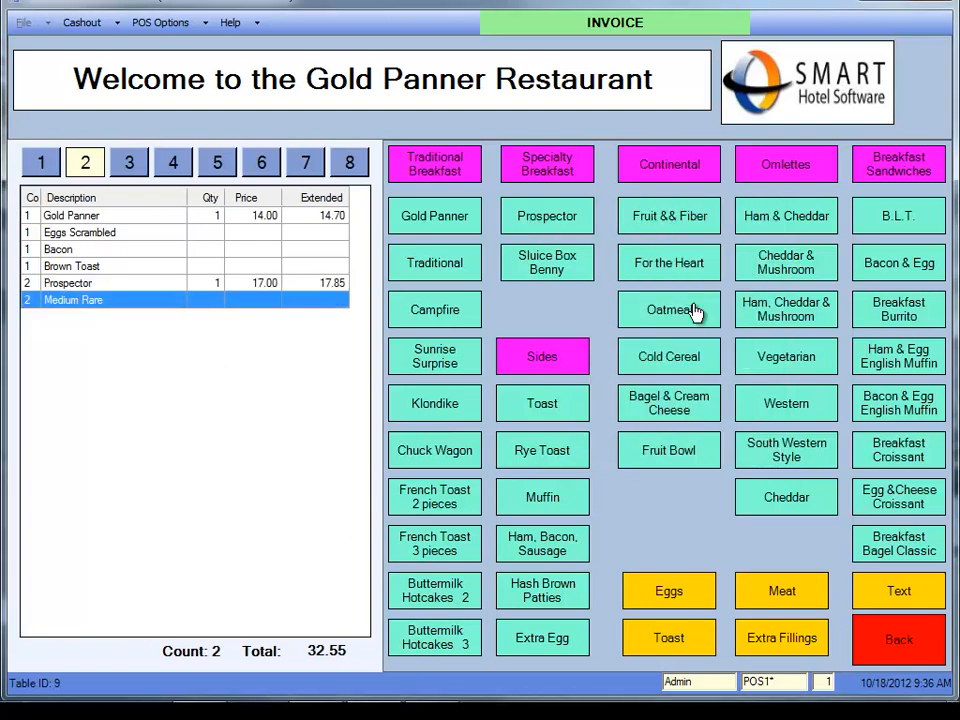
left_click(670, 601)
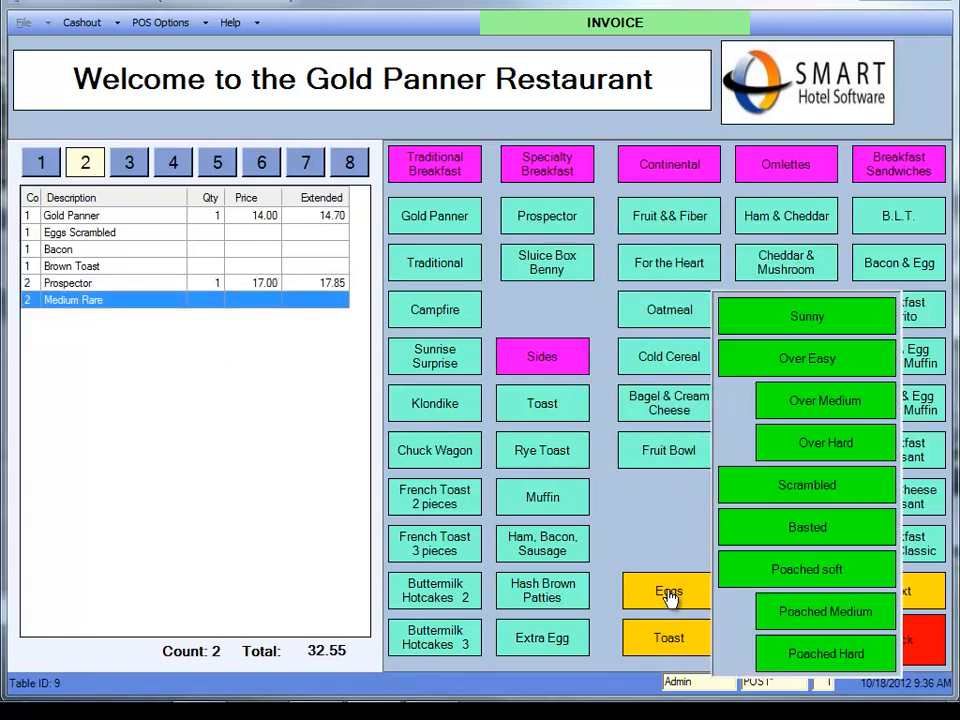
left_click(812, 360)
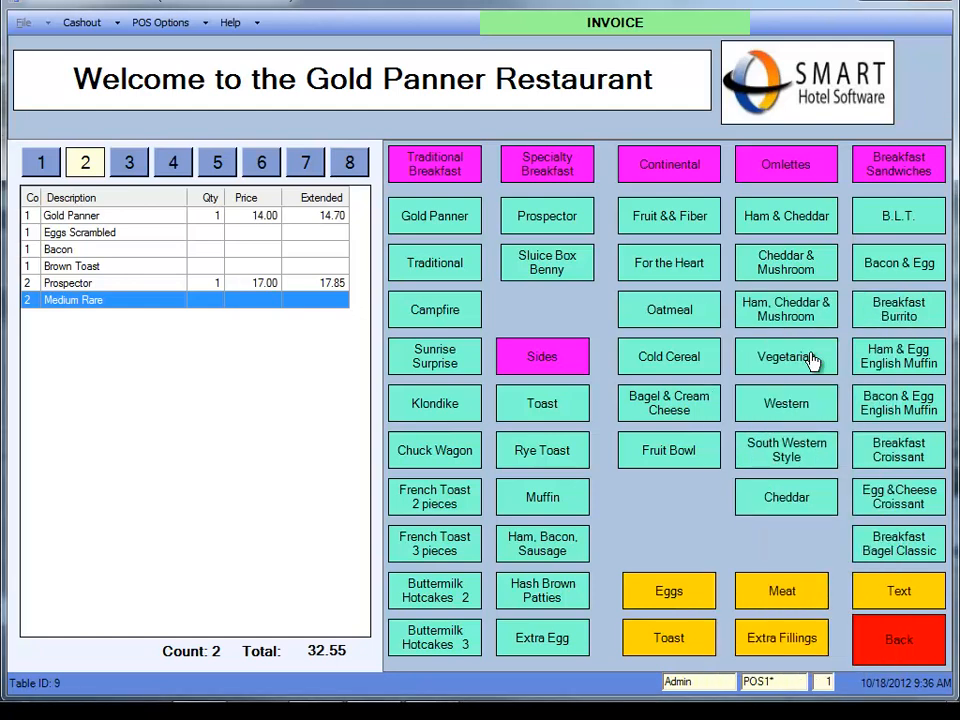
left_click(666, 650)
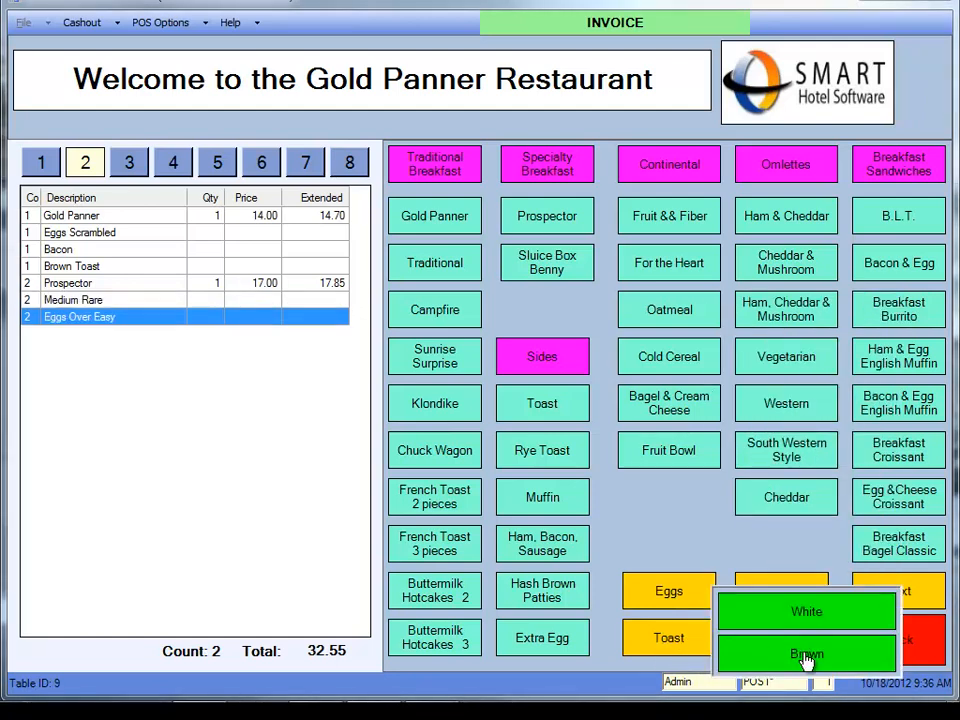
left_click(807, 656)
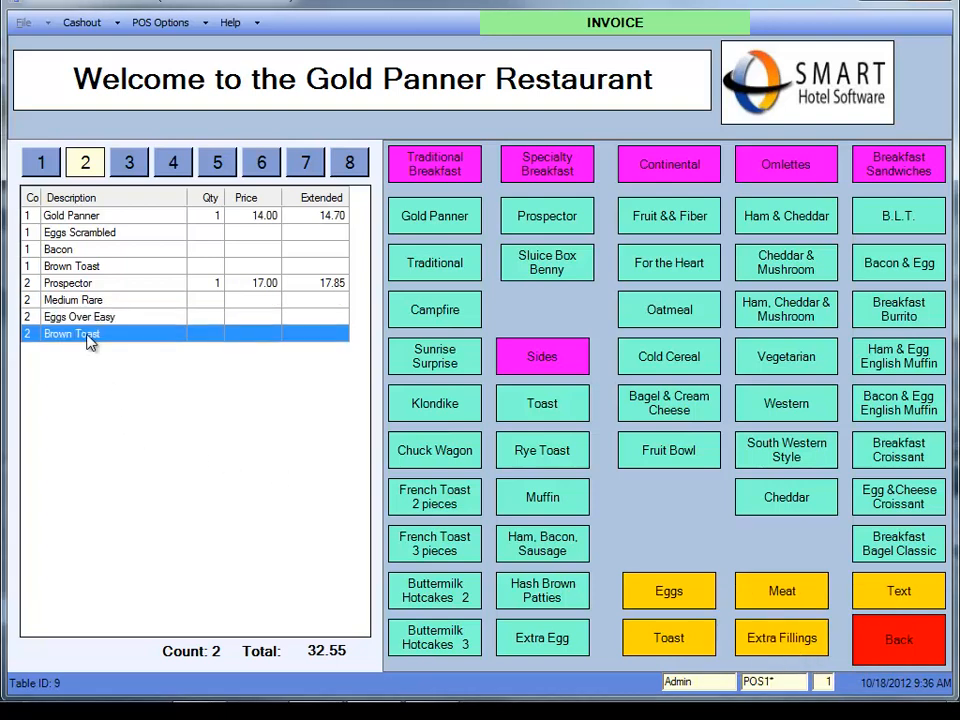
Step: Add a hold-butter instruction to cover 2's brown toast
left_click(901, 650)
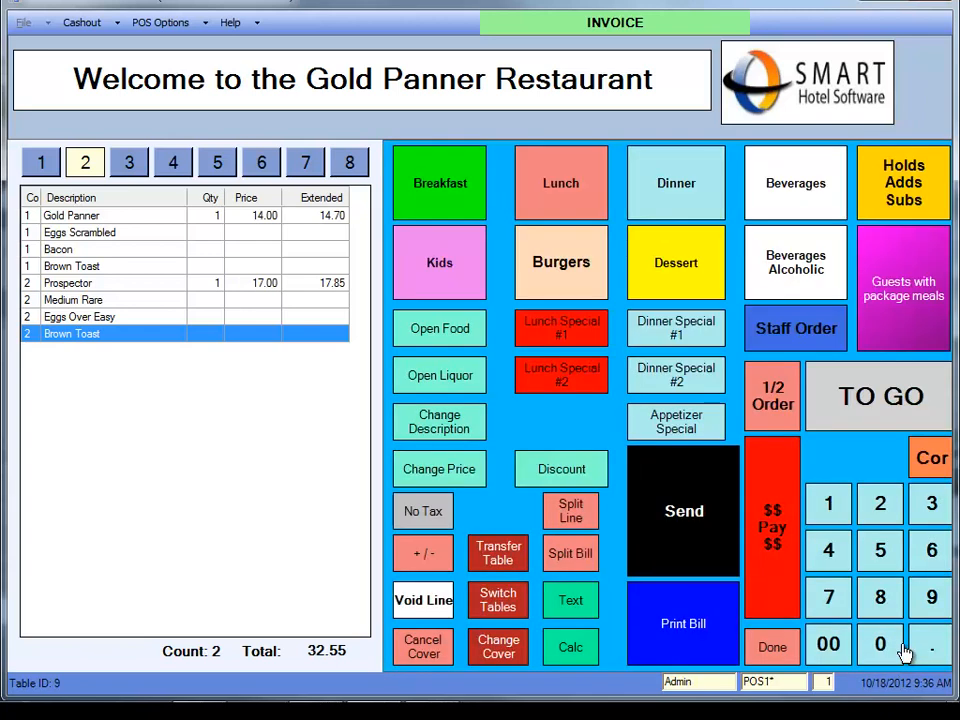
left_click(905, 178)
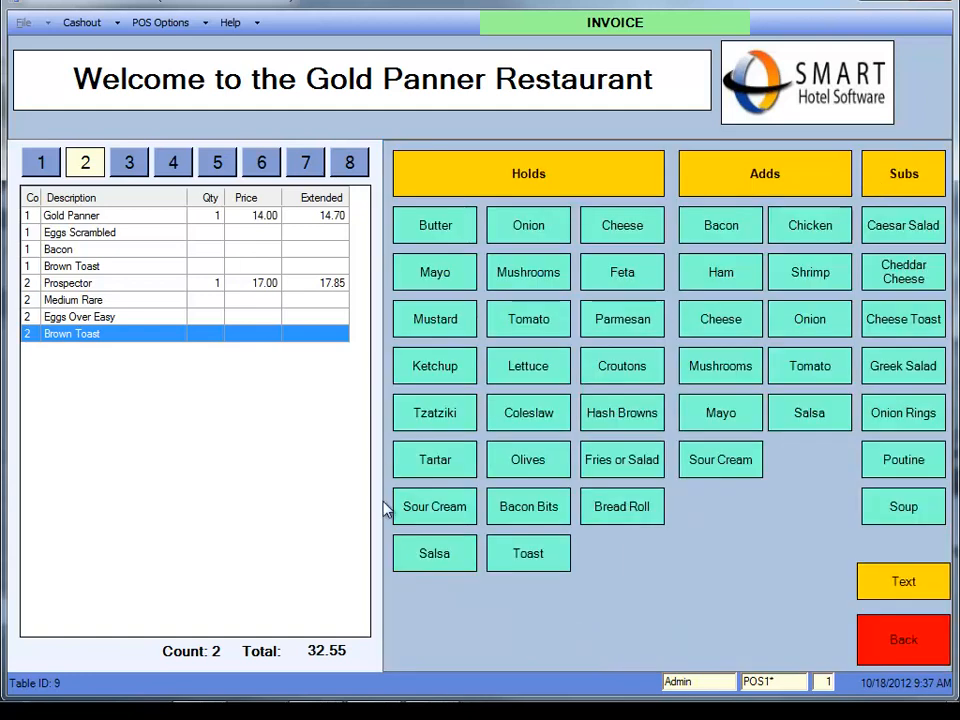
left_click(430, 229)
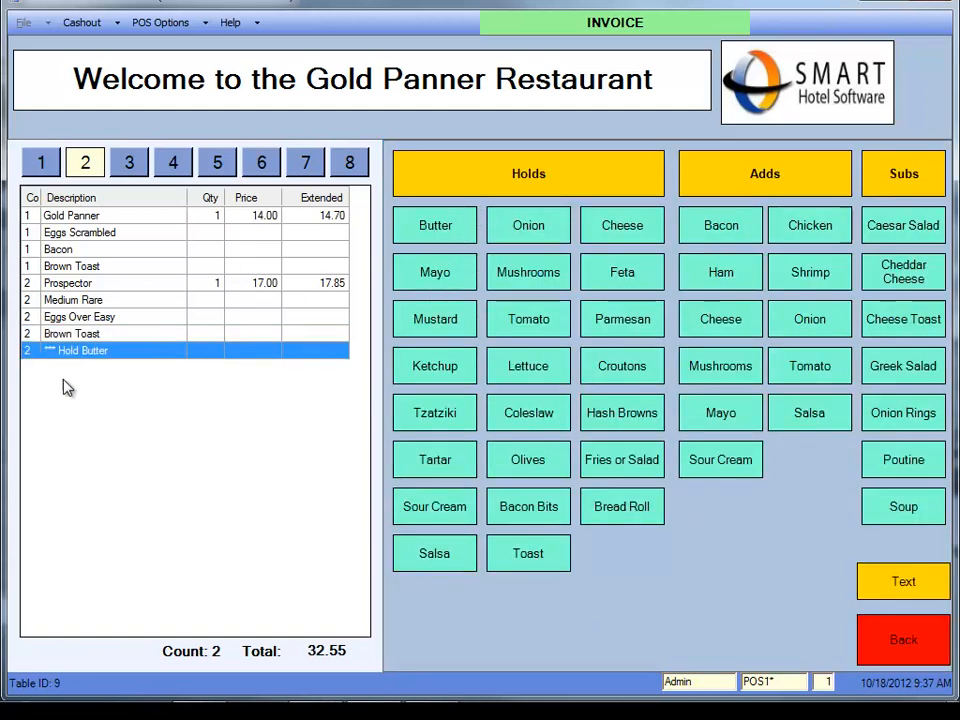
left_click(875, 641)
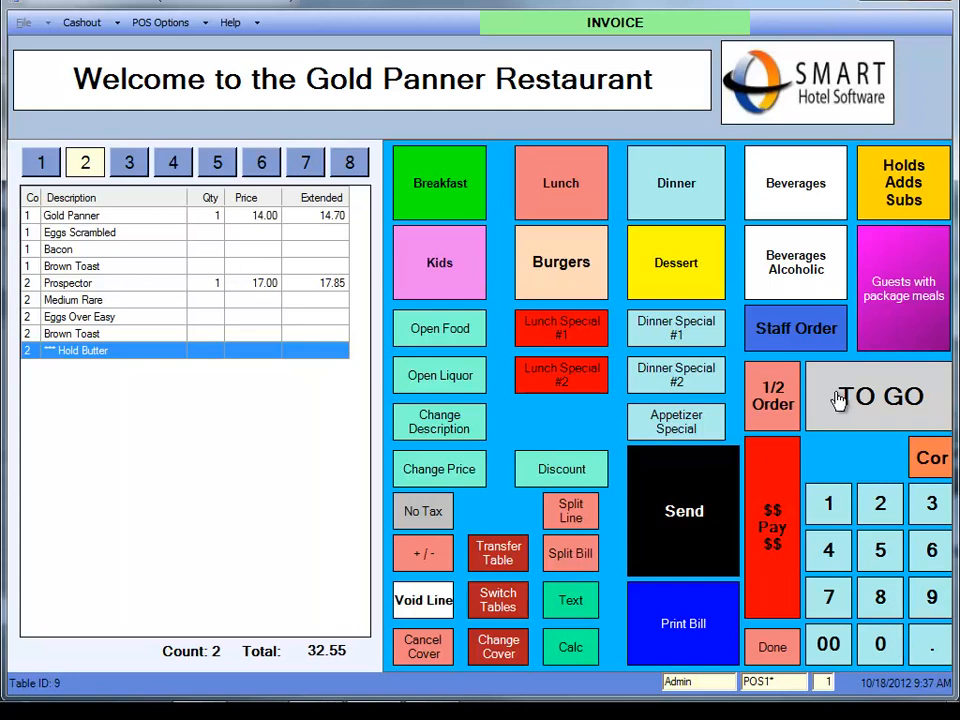
Step: Add a 10oz orange juice and a coffee to cover 1
left_click(795, 200)
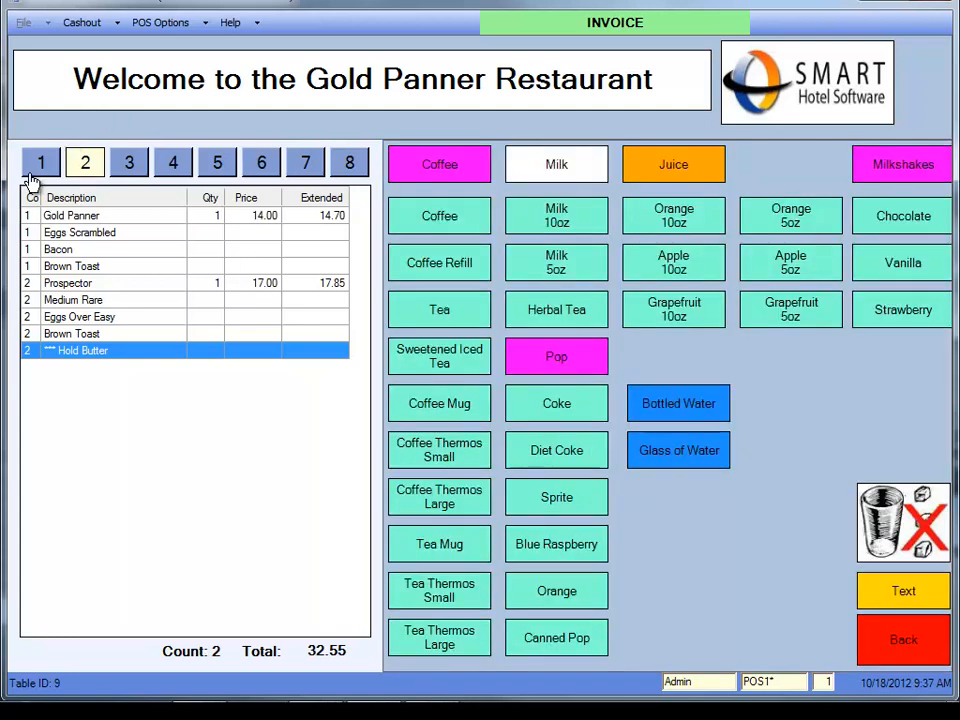
left_click(36, 164)
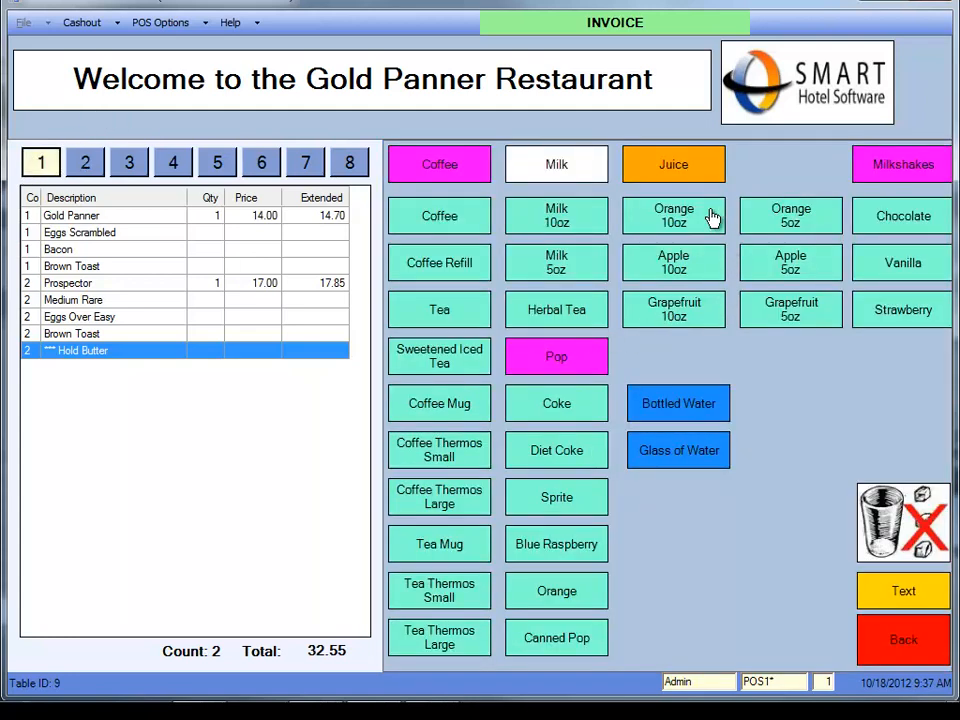
left_click(678, 220)
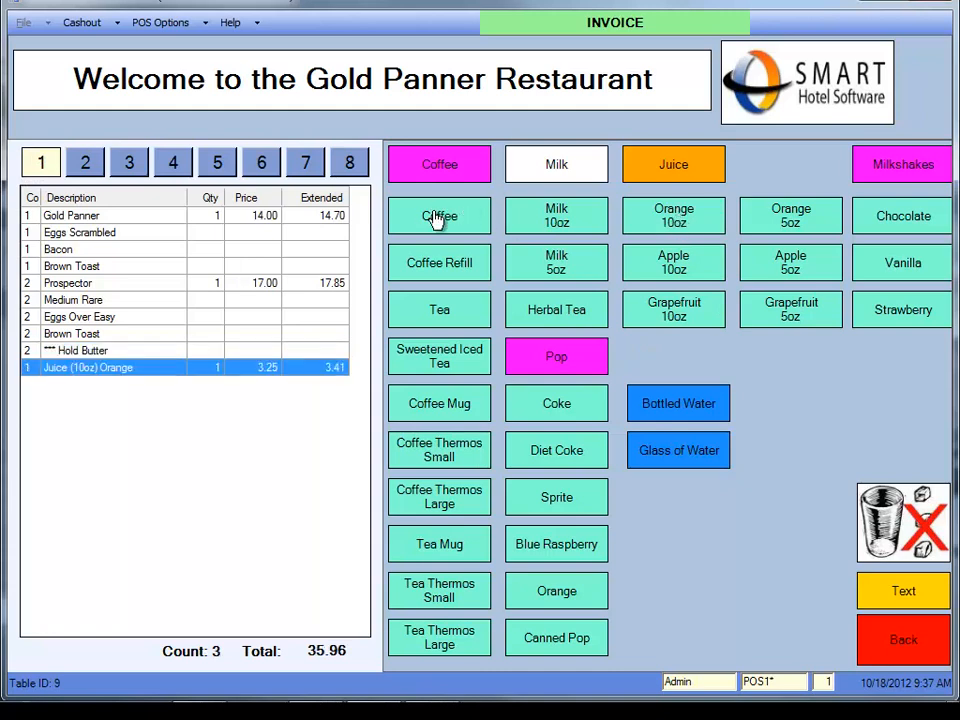
left_click(438, 217)
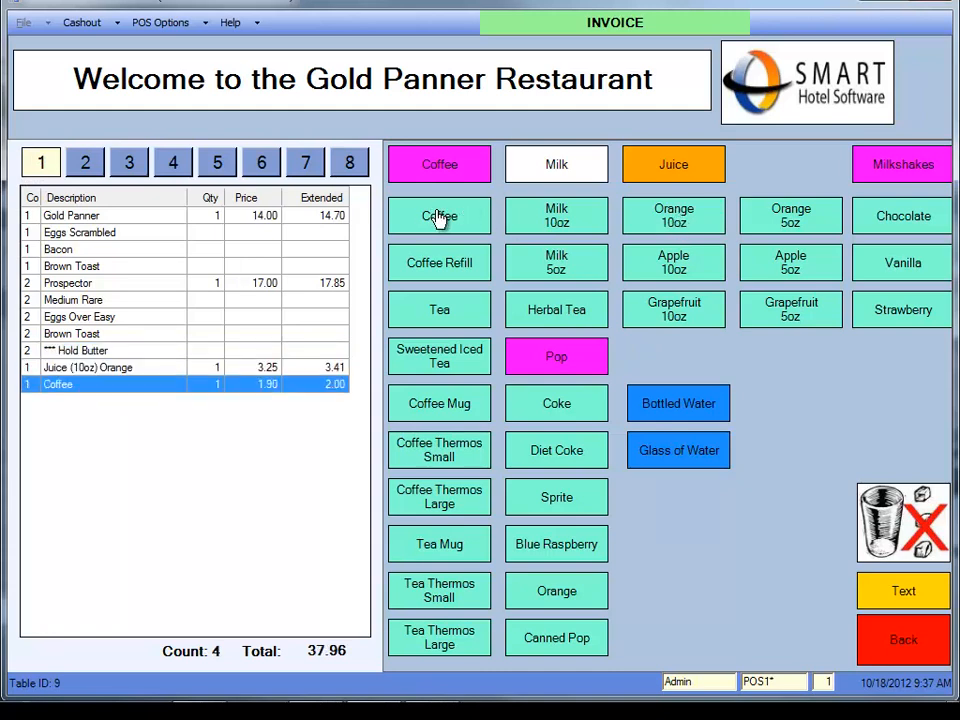
Step: Add a 10oz grapefruit juice and a tea to cover 2
left_click(83, 163)
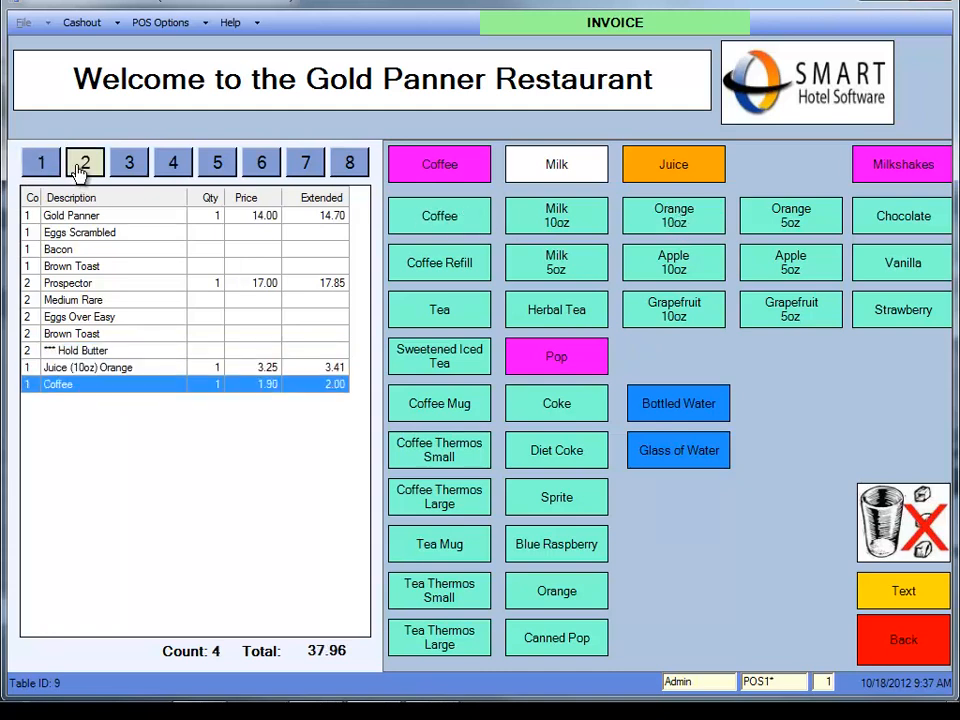
left_click(700, 318)
left_click(429, 316)
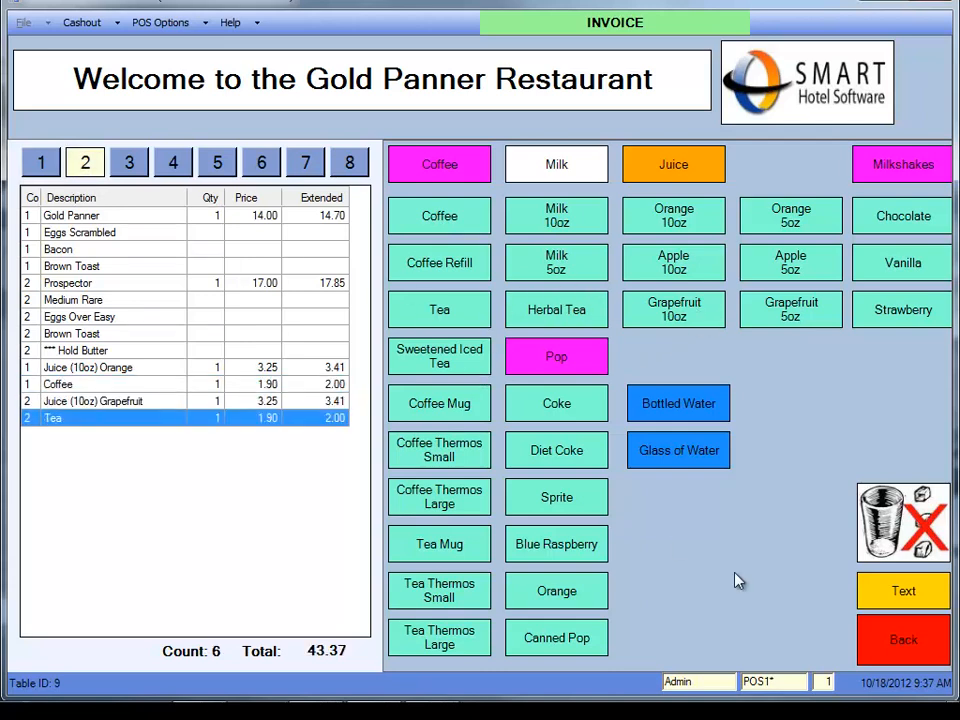
Step: Send Table 9's order to the kitchen and close the kitchen slip preview
left_click(901, 641)
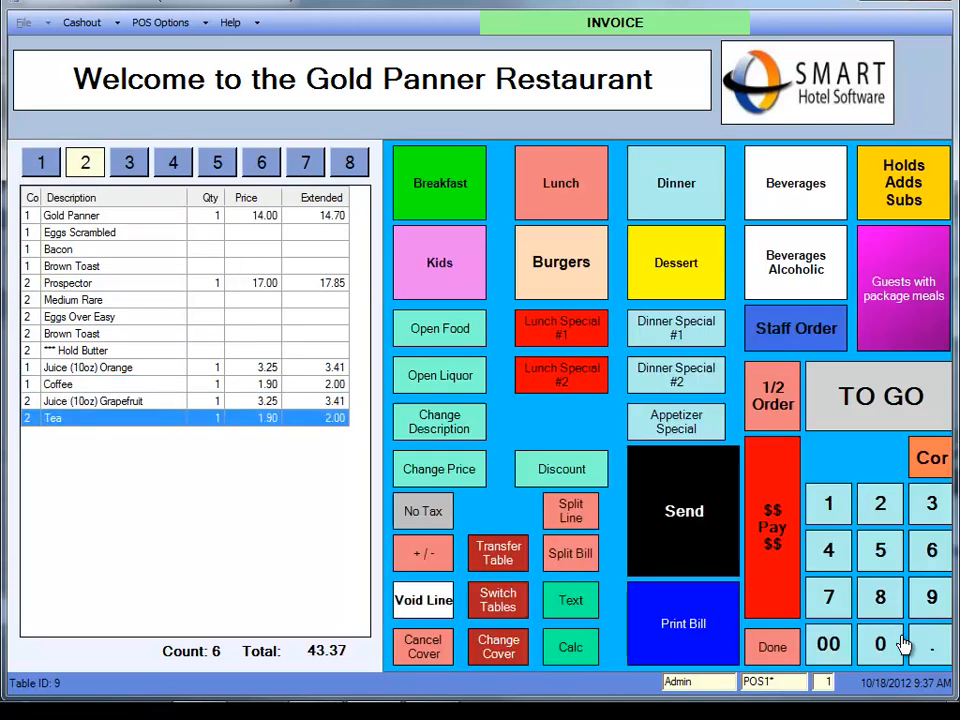
left_click(698, 533)
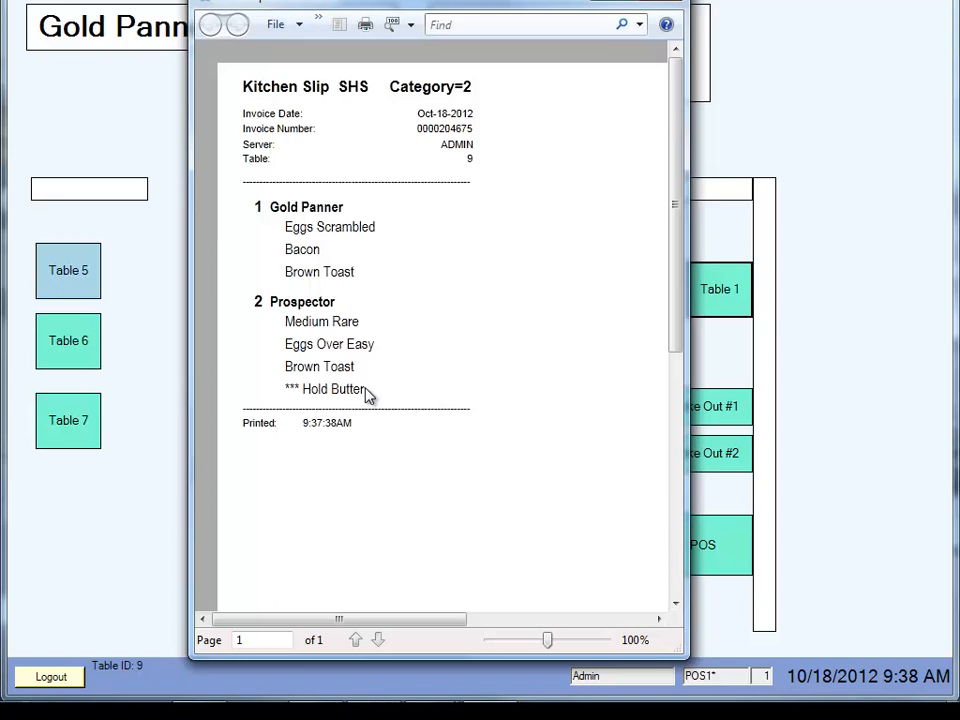
left_click(667, 3)
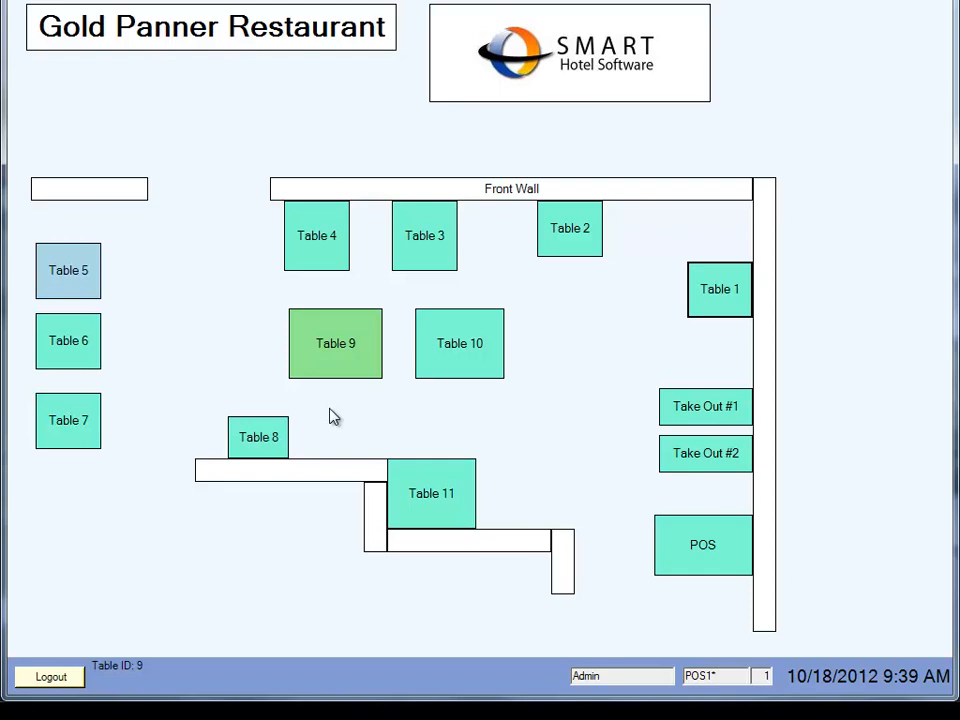
Step: Reopen Table 9's order and add a large coffee thermos for cover 1, marked TO GO
left_click(325, 360)
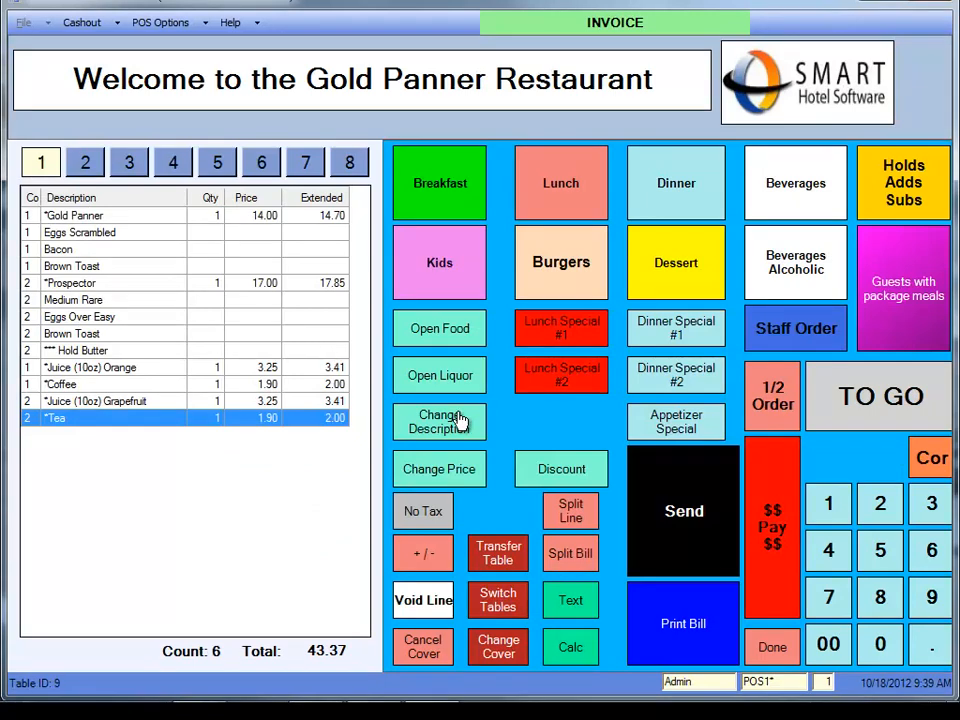
left_click(806, 190)
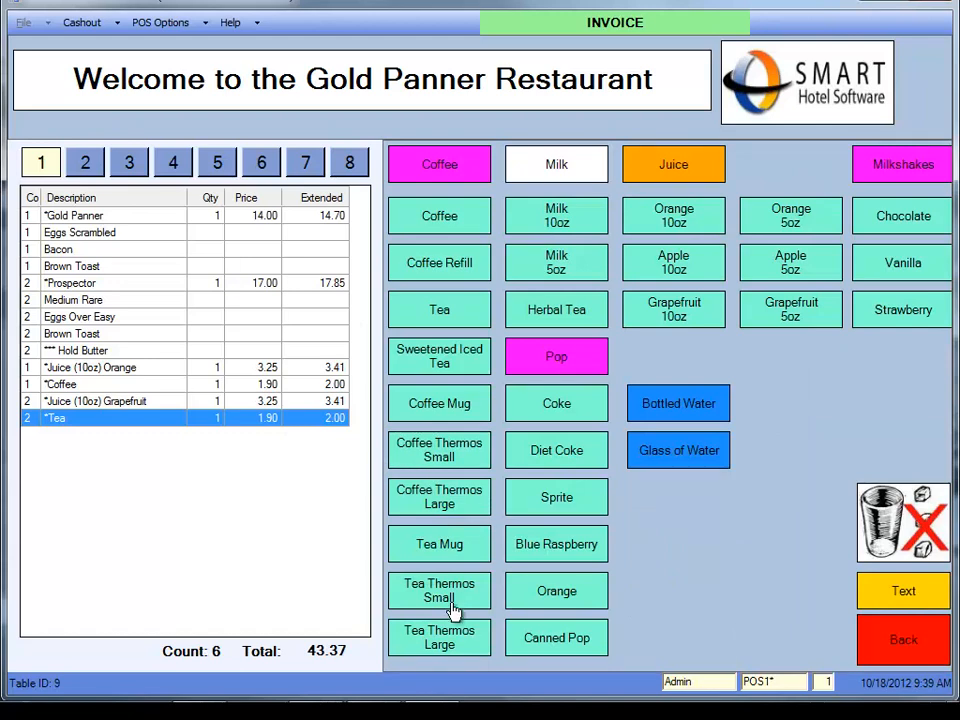
left_click(437, 500)
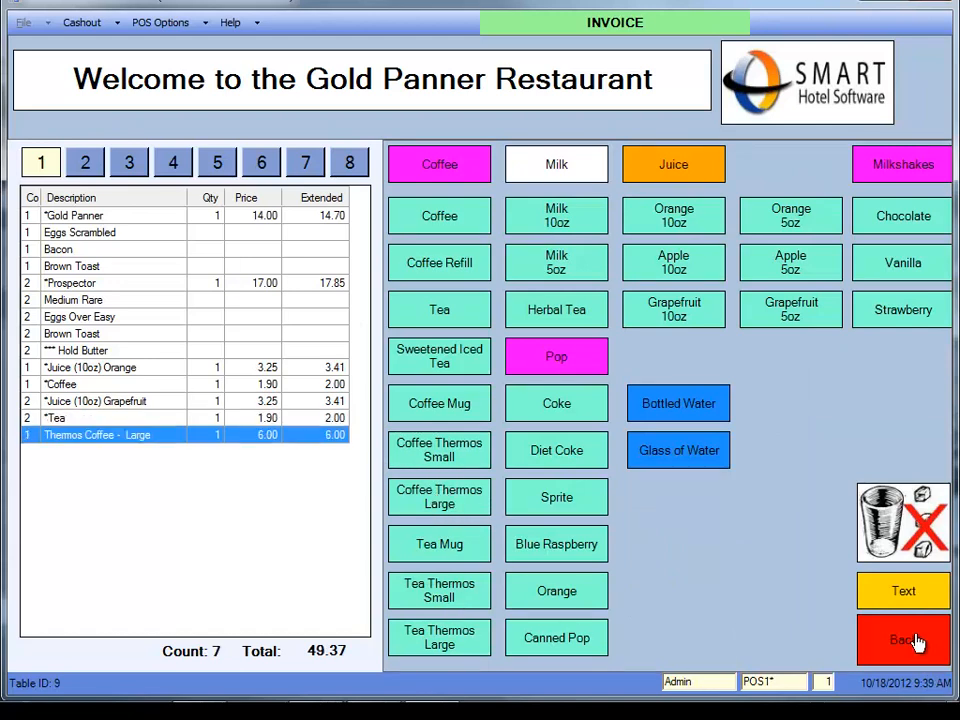
left_click(913, 640)
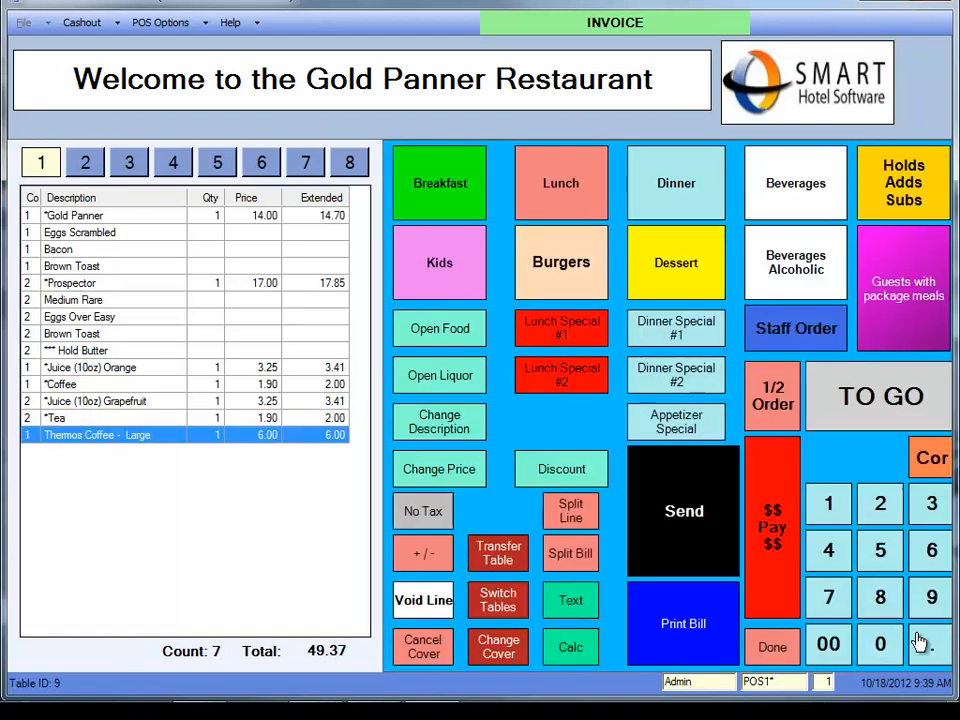
left_click(868, 410)
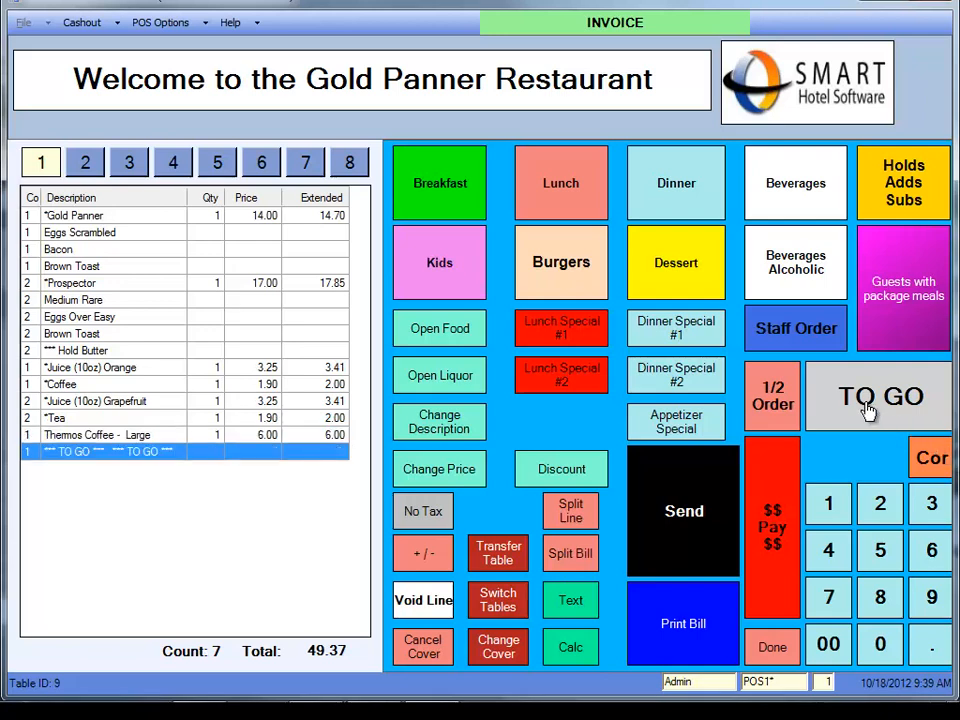
Step: Print Table 9's bill and review its items, totals, tip line and signature line
left_click(680, 630)
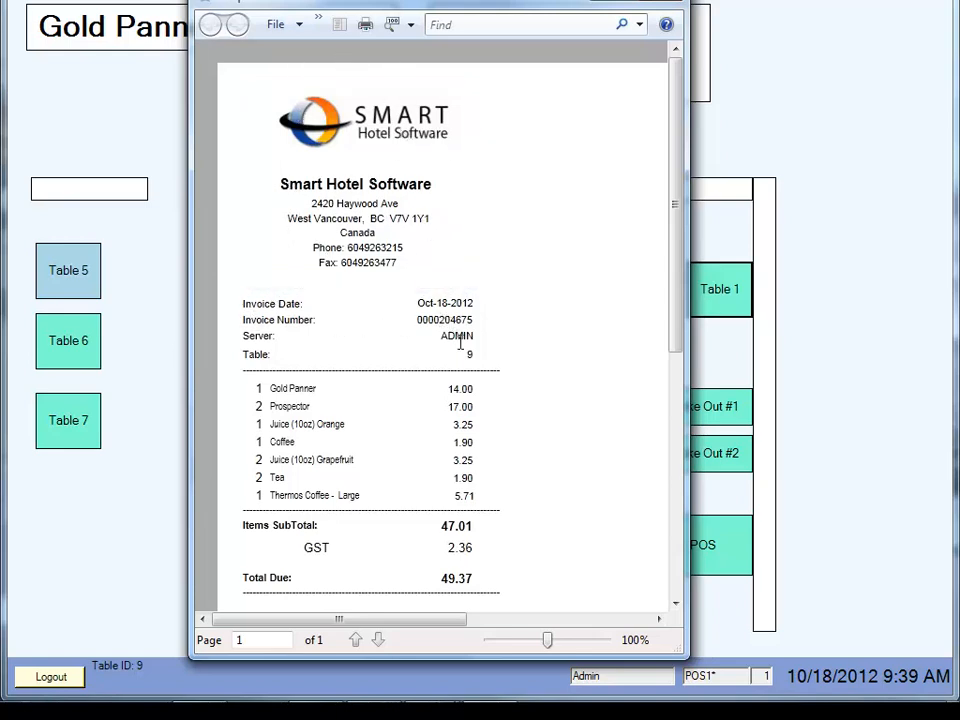
left_click_drag(683, 297, 638, 354)
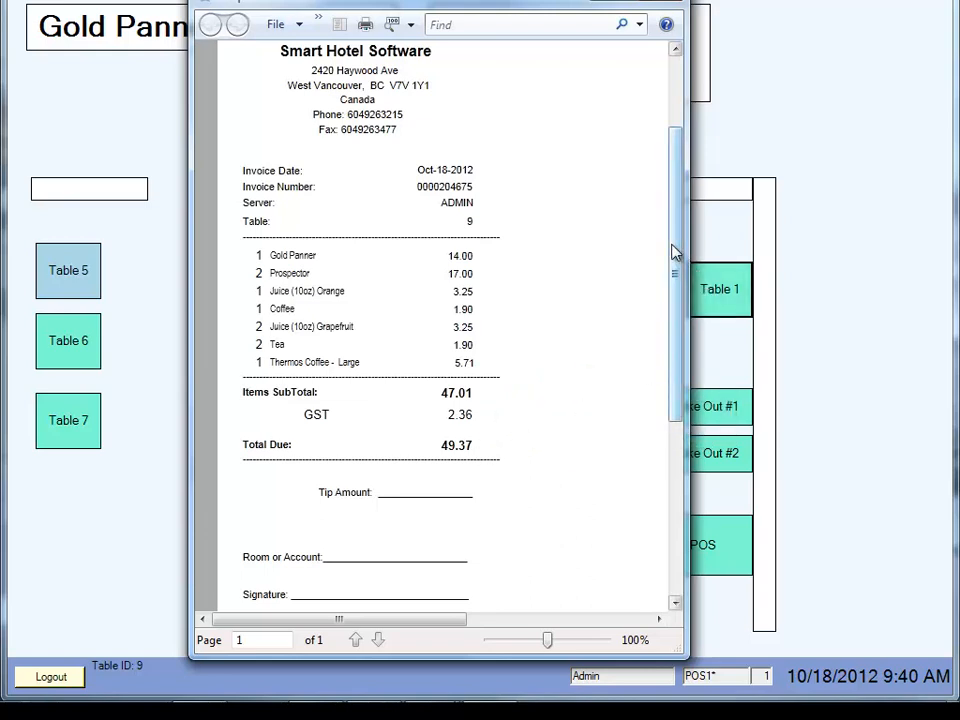
Step: Check the rest of Table 9's bill, including the room or account and signature lines, and close the bill preview
left_click_drag(675, 251, 674, 356)
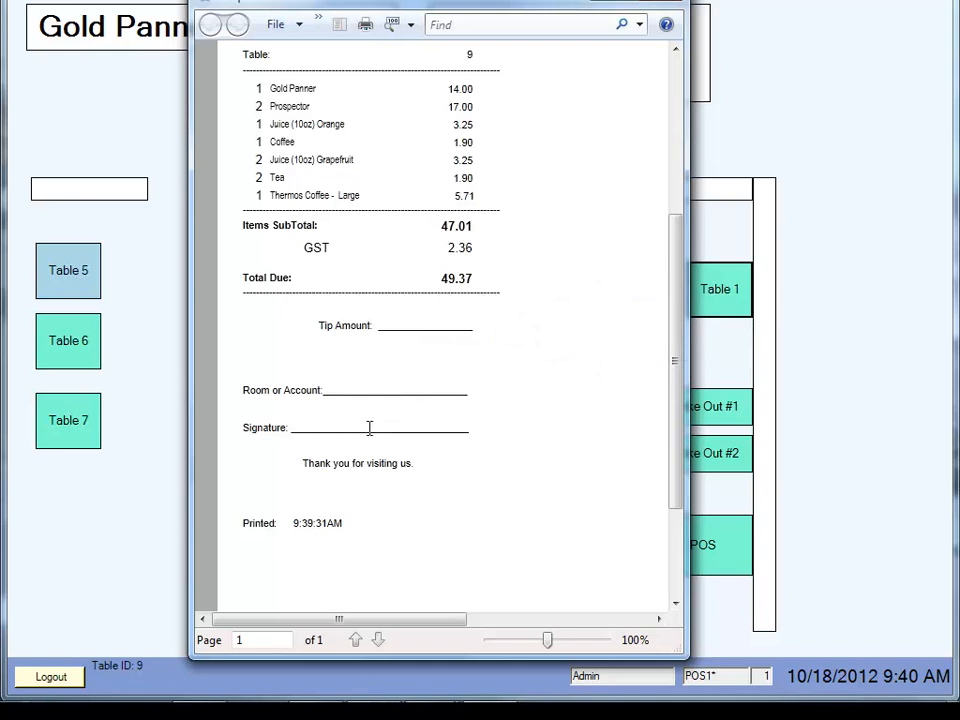
left_click_drag(677, 427, 656, 242)
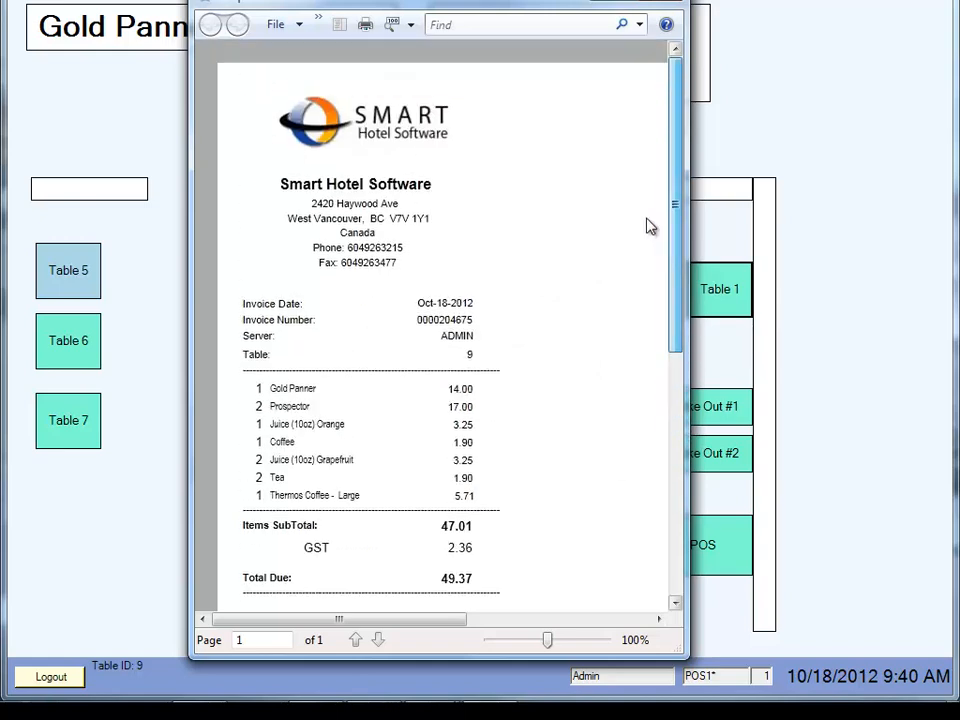
left_click(672, 3)
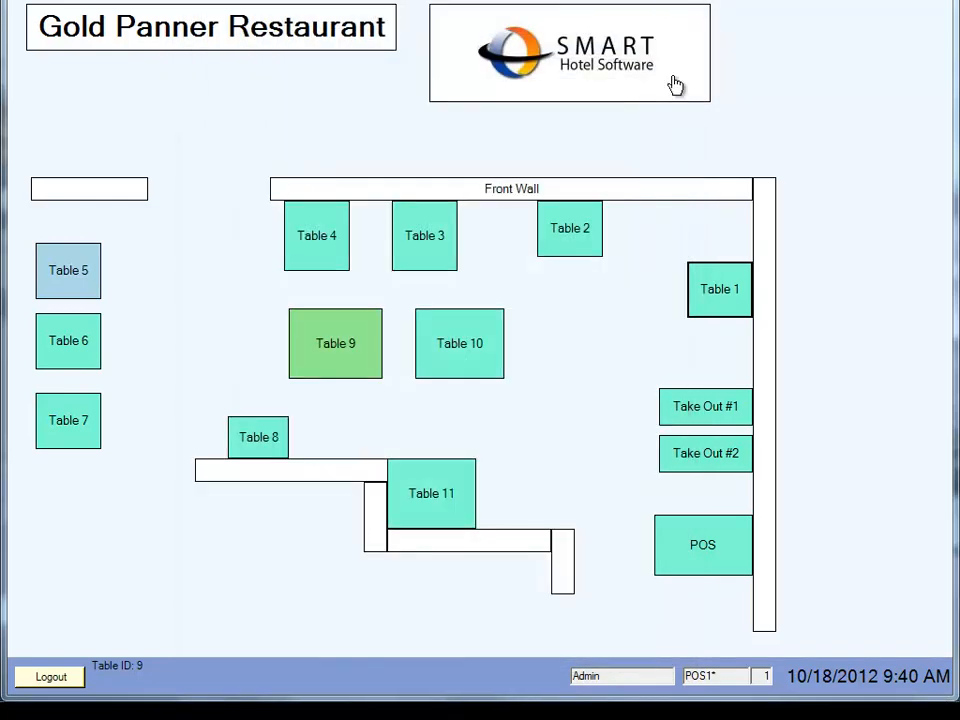
left_click(318, 370)
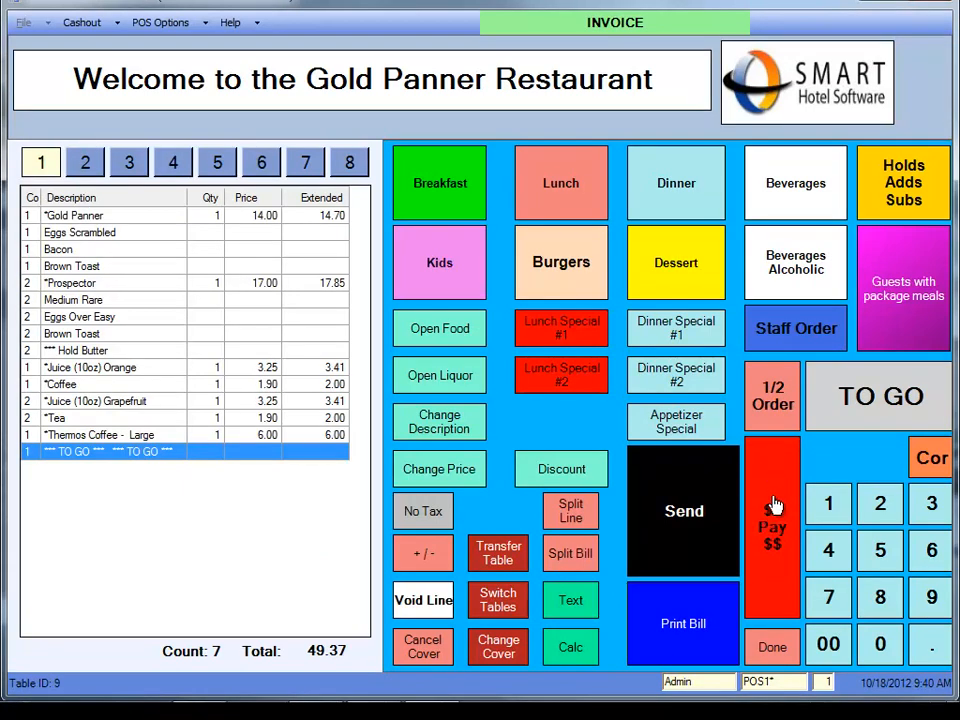
left_click(777, 568)
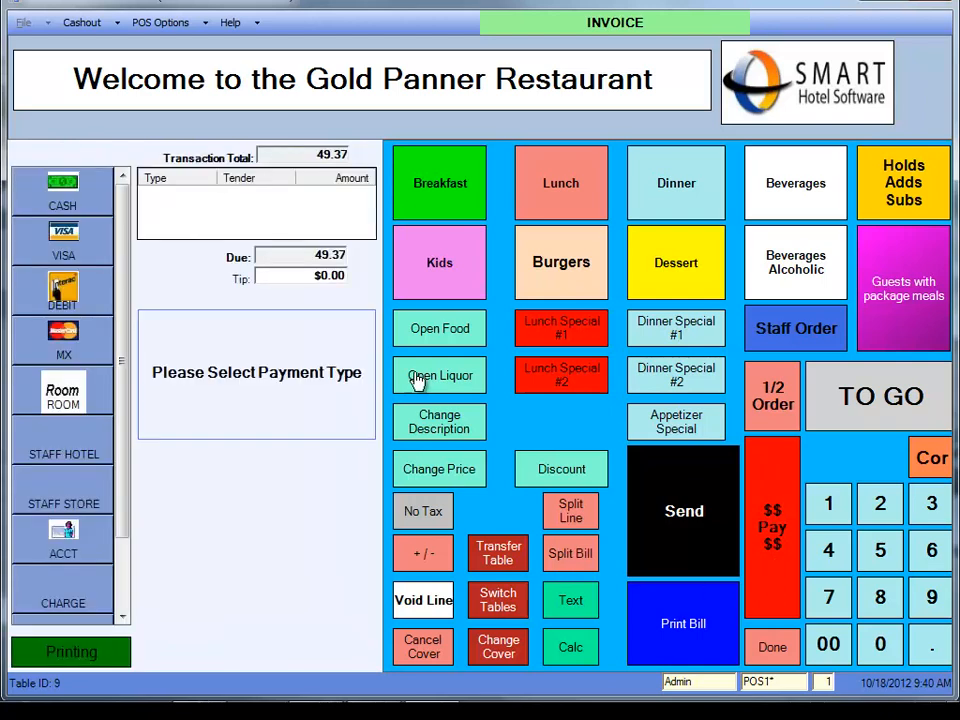
left_click(68, 245)
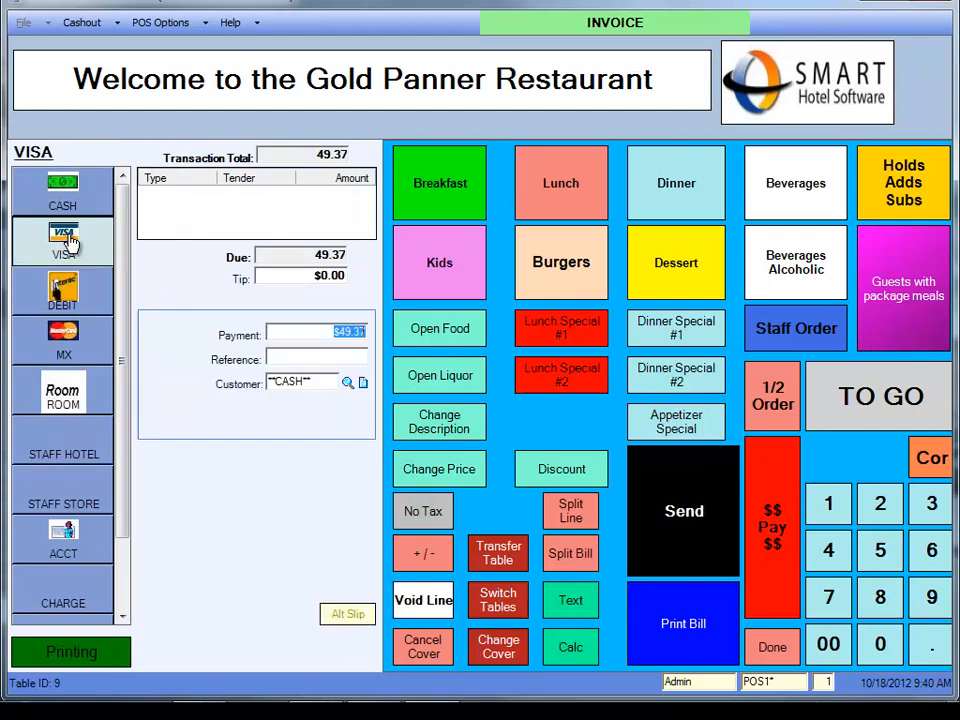
left_click(771, 658)
Step: Open Table 9's order for payment and enter a $5.00 tip
left_click(325, 350)
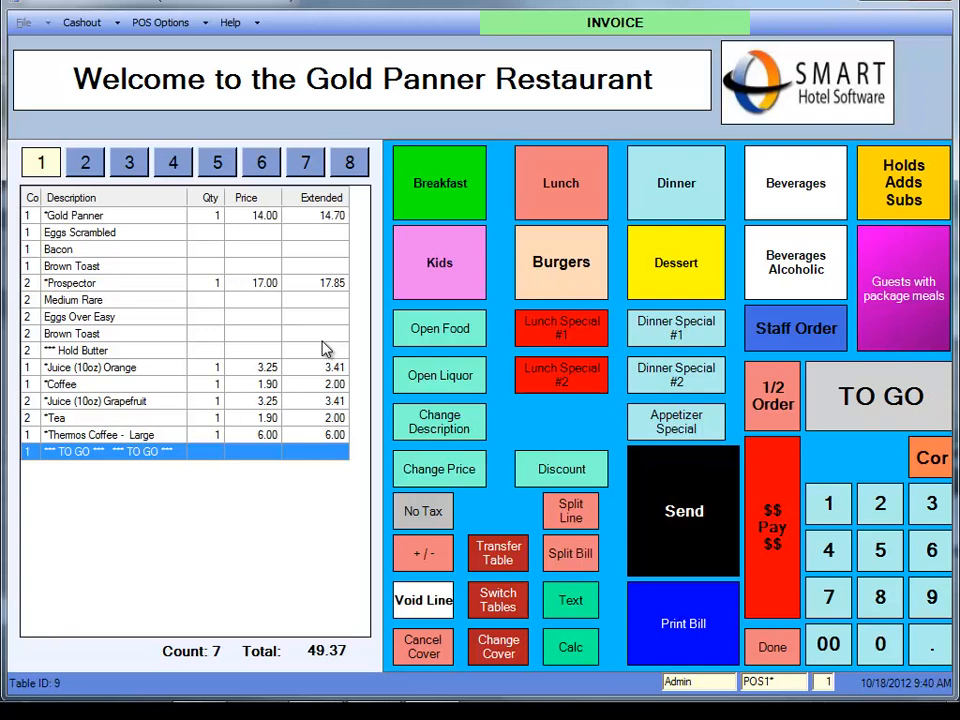
left_click(768, 582)
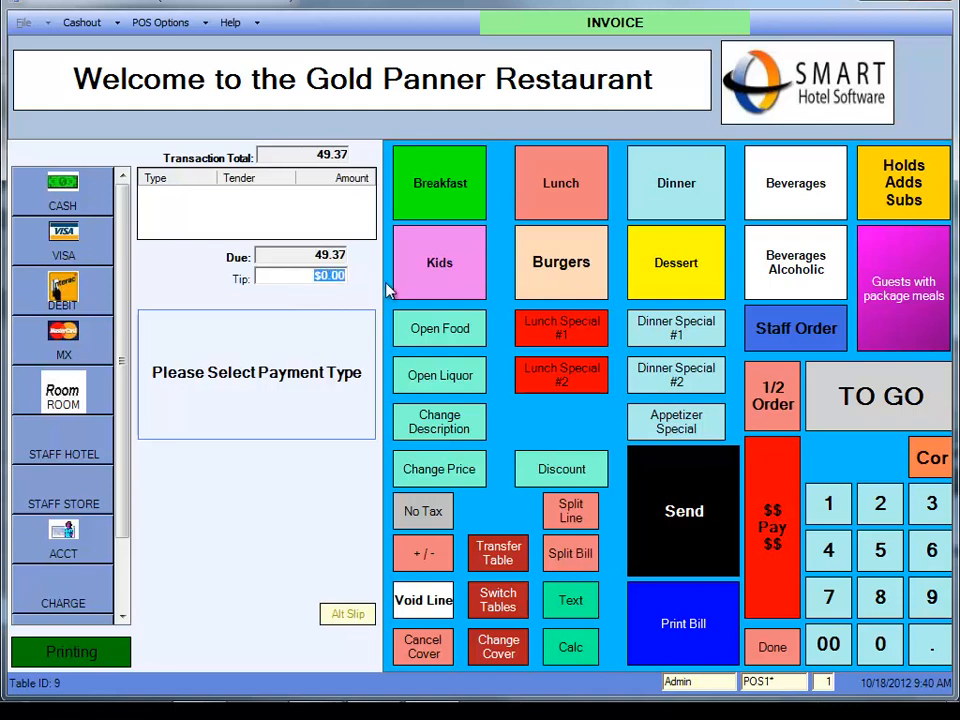
type("5.")
Step: Charge Table 9's bill and tip to room 201, fetching the room's guest and completing the payment
left_click(60, 398)
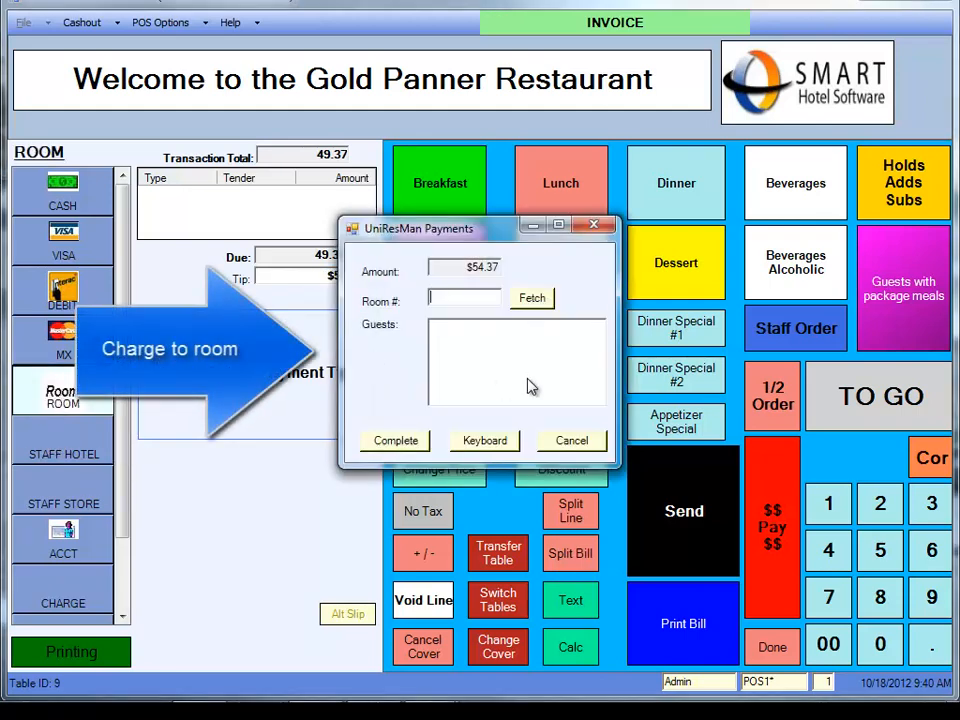
type("201")
left_click(533, 298)
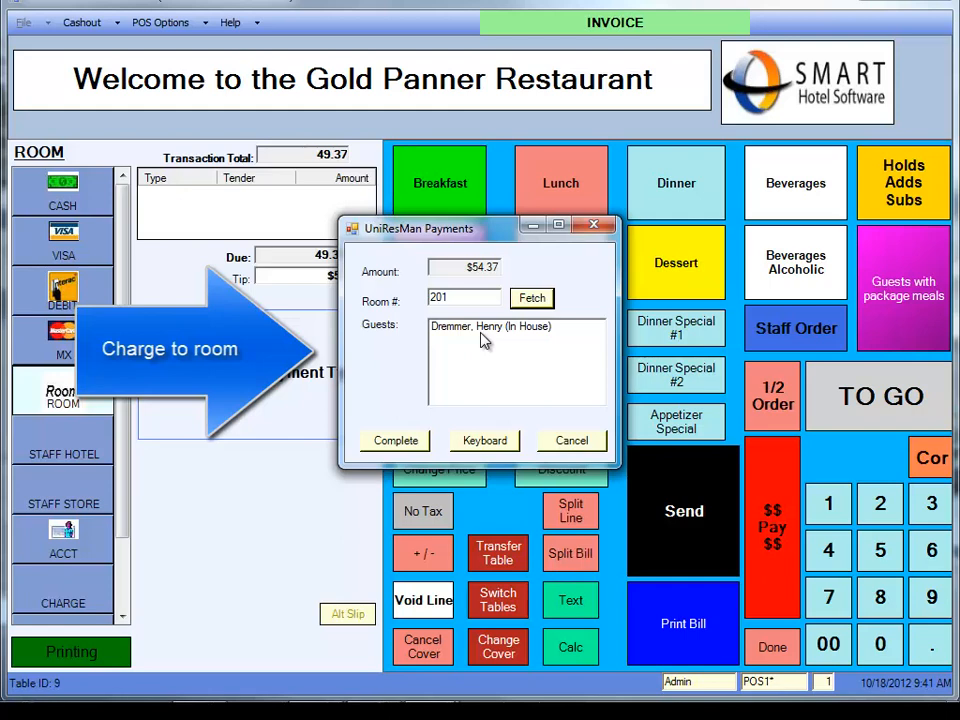
left_click(395, 441)
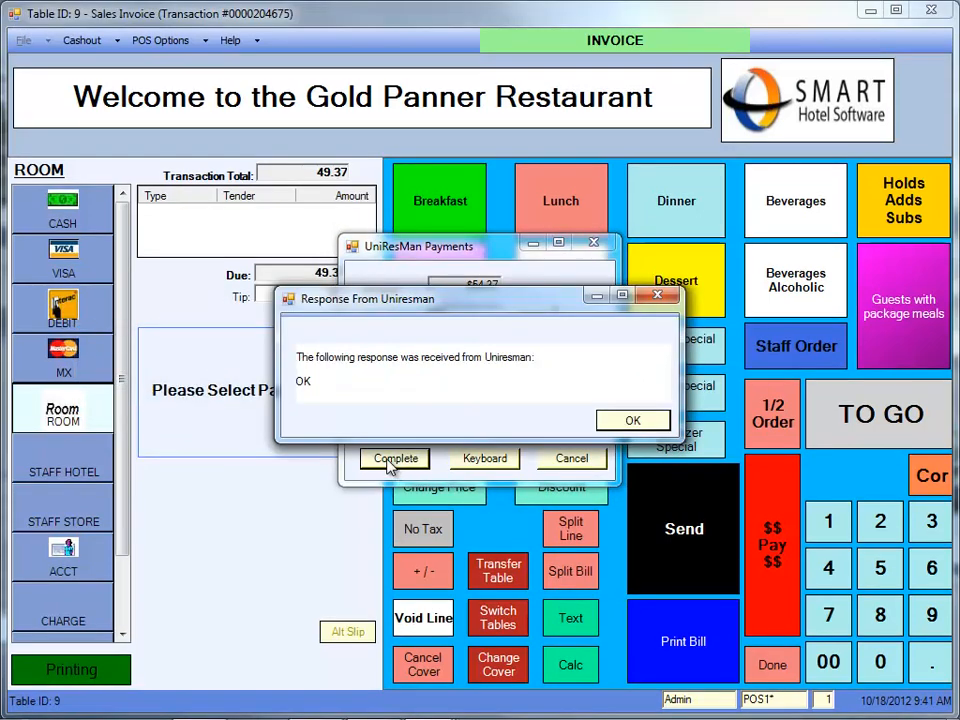
key("Return")
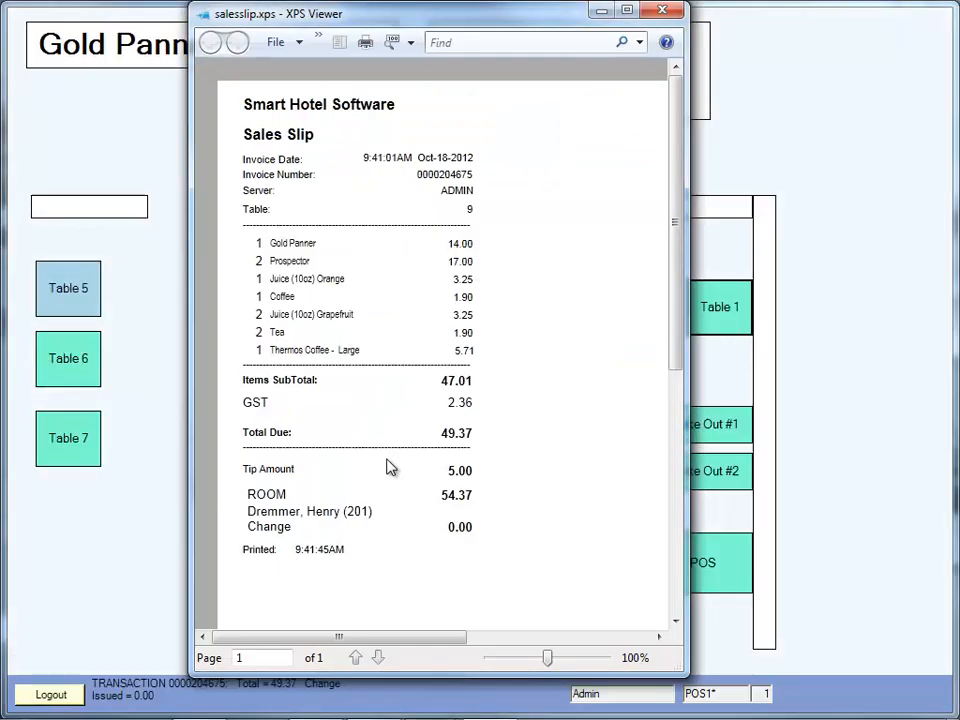